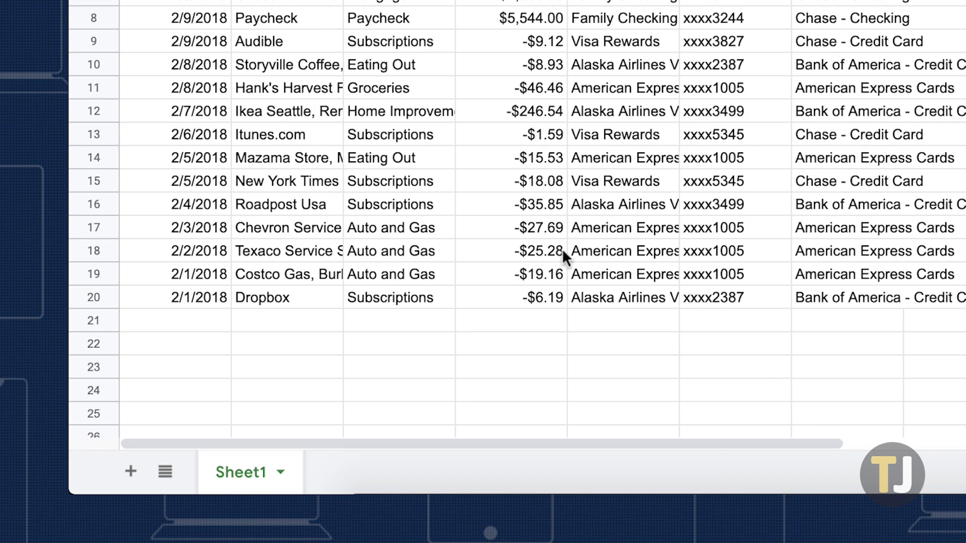
Step: Protect the entire Sheet1 with editing restricted to only you
left_click(280, 473)
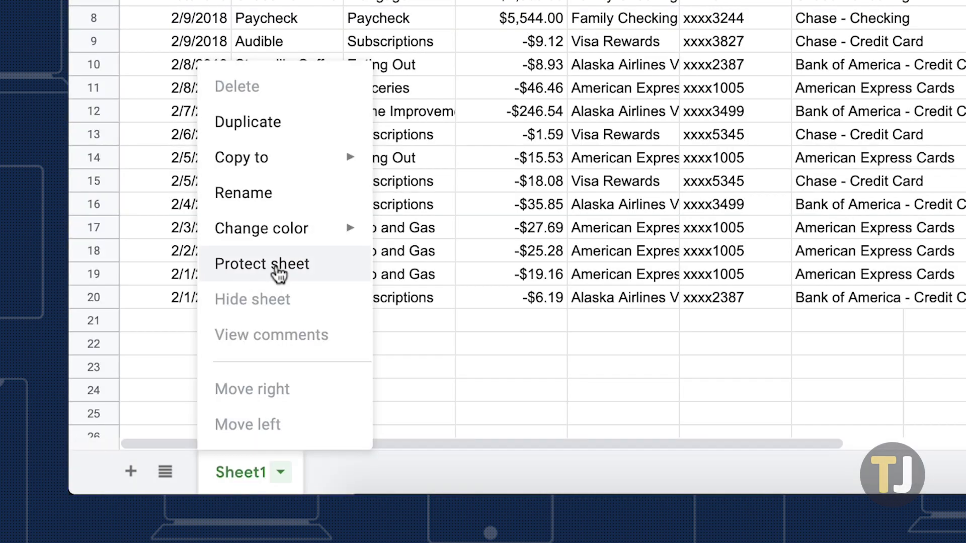
left_click(276, 266)
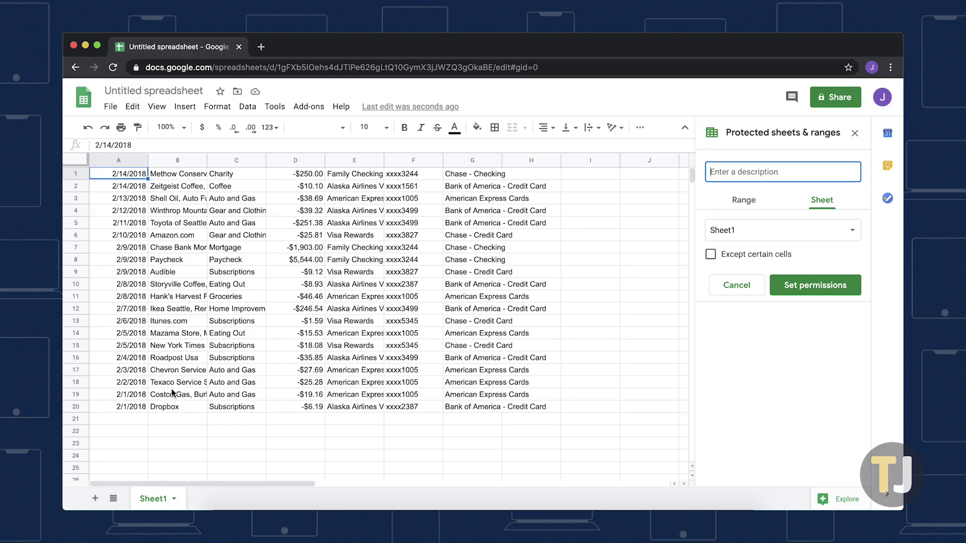
left_click(275, 108)
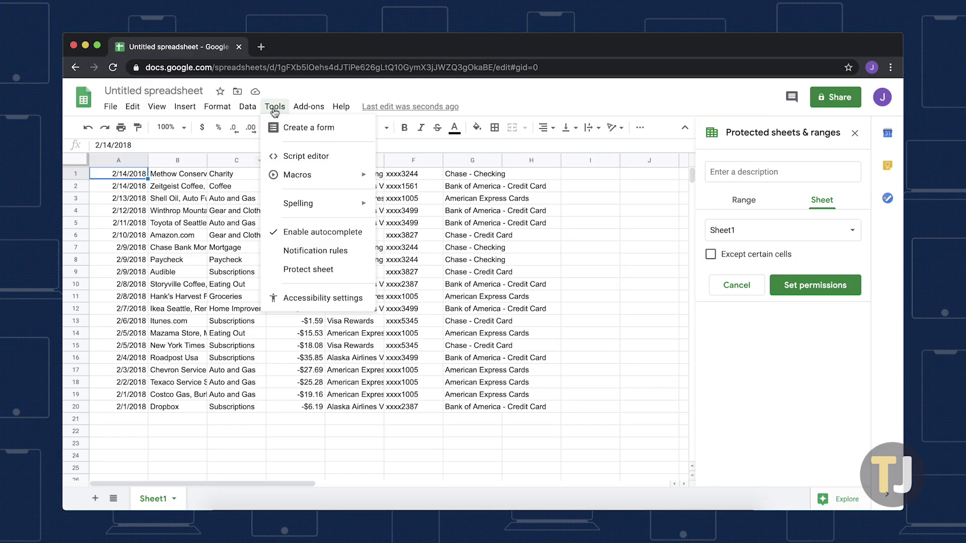
left_click(308, 269)
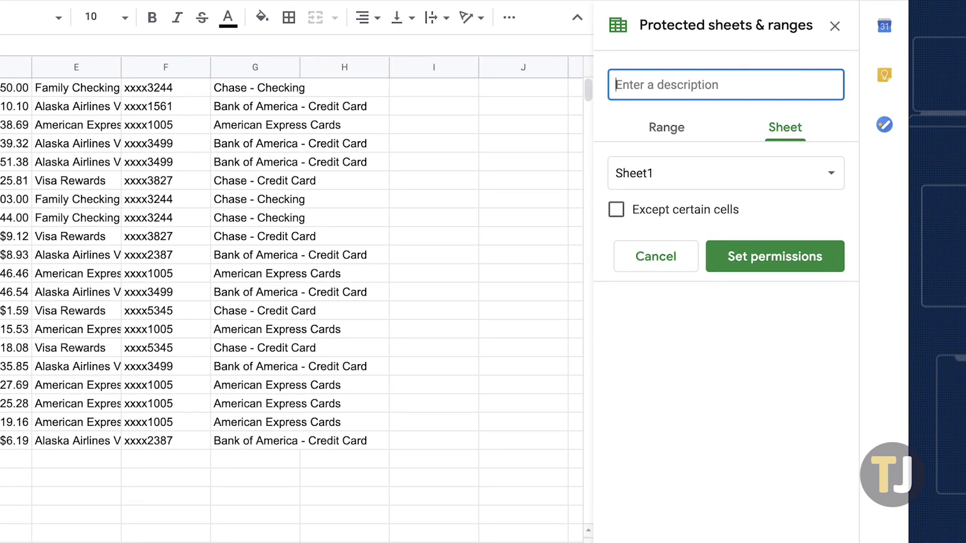
left_click(745, 264)
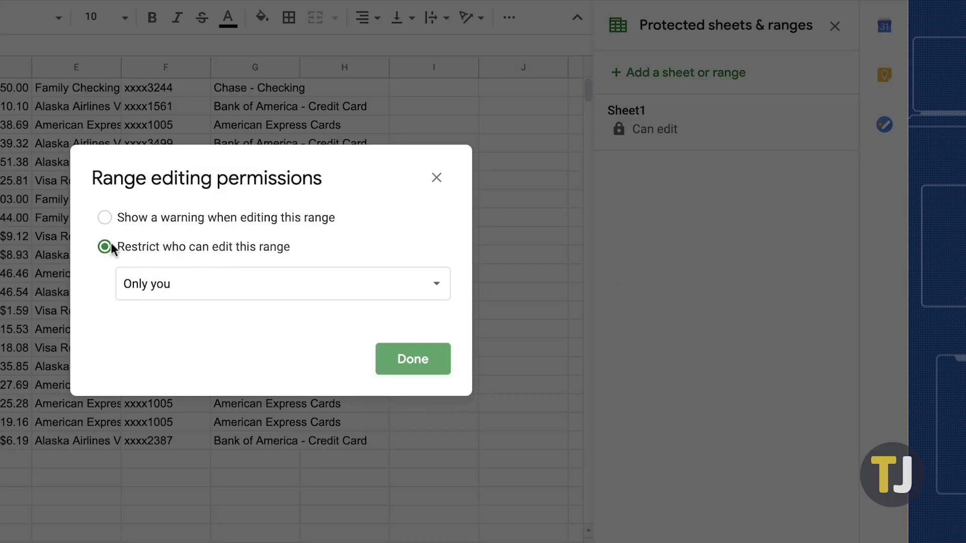
left_click(104, 247)
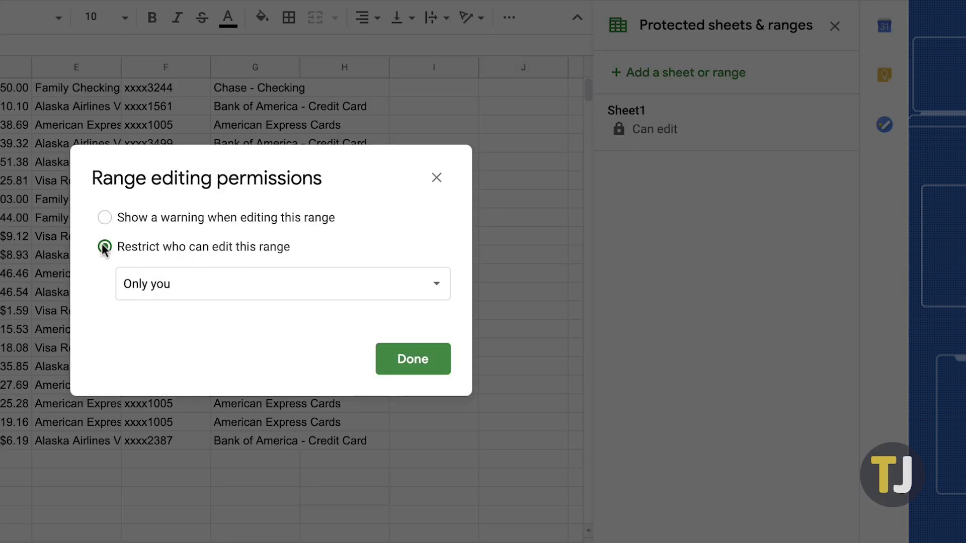
left_click(415, 365)
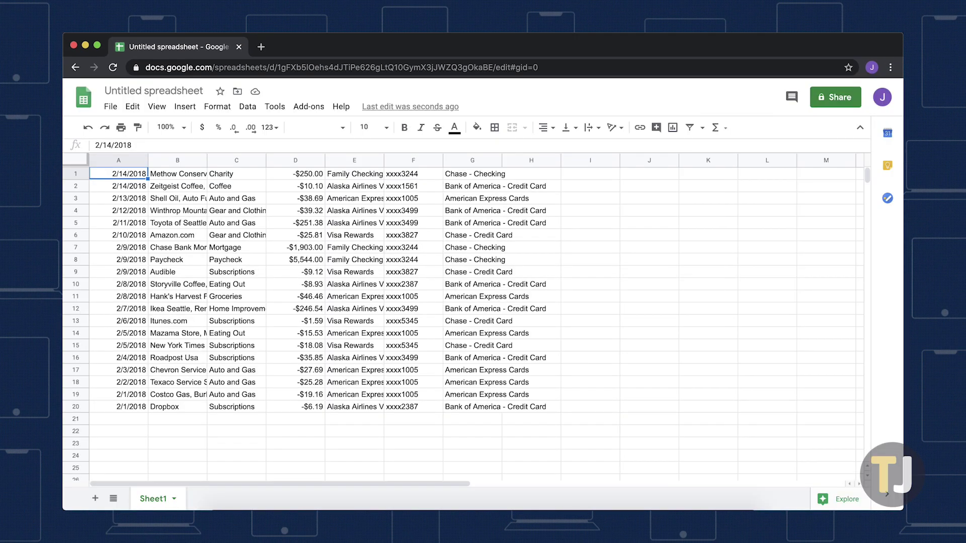
Step: Add a protected range D1:D20 that only you can edit
left_click(275, 106)
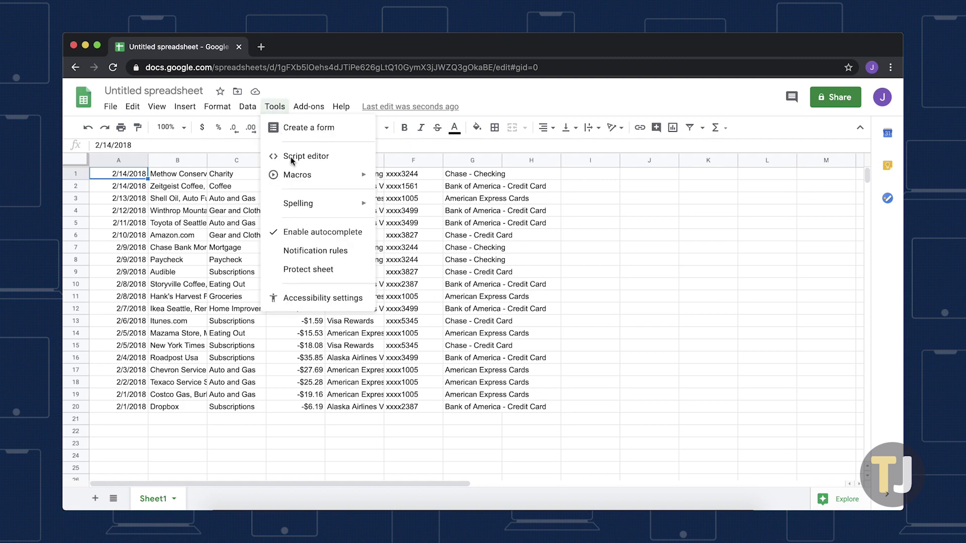
left_click(321, 271)
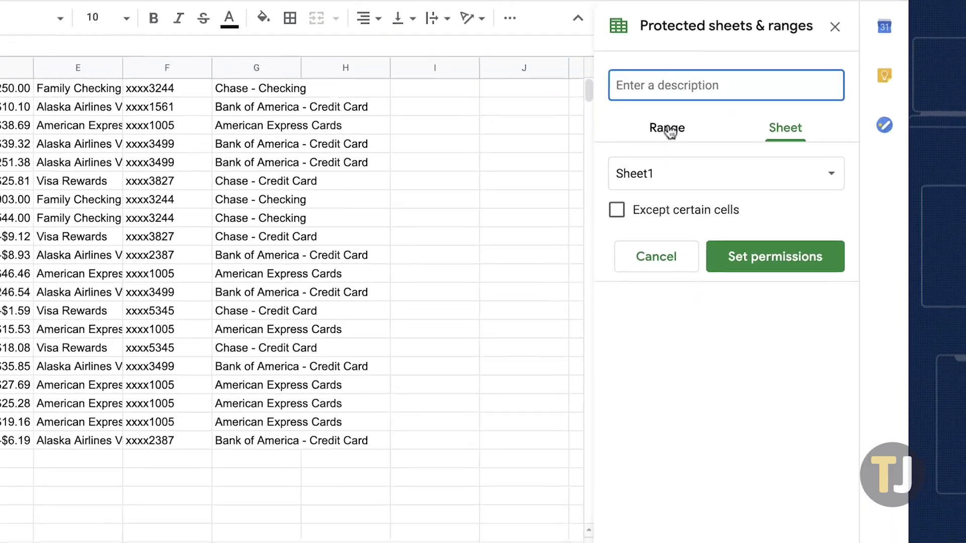
left_click(746, 200)
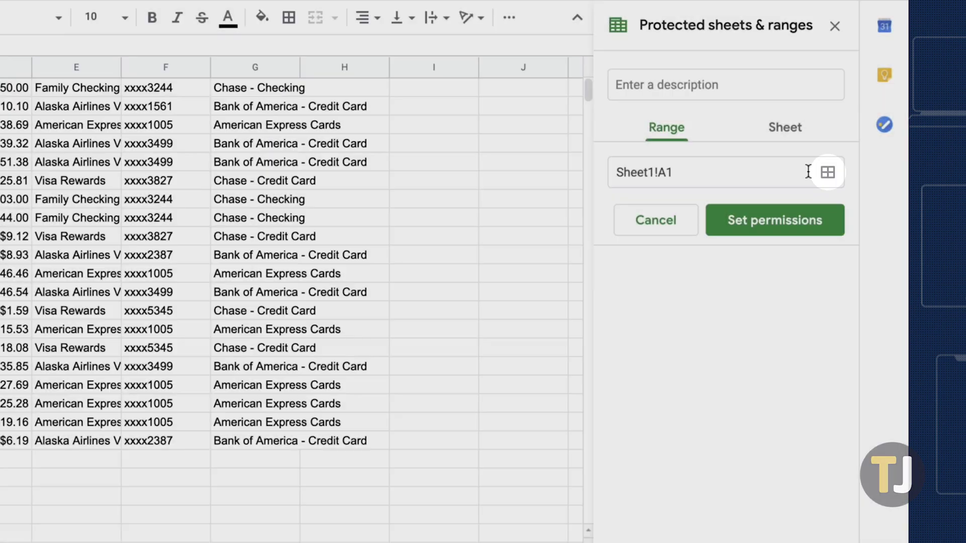
left_click(827, 172)
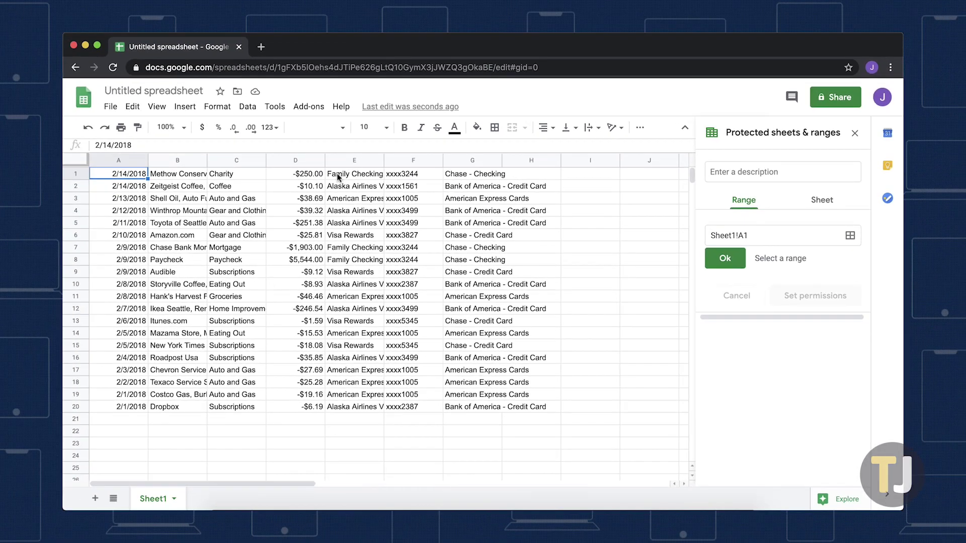
left_click(16, 91)
left_click_drag(314, 174, 308, 407)
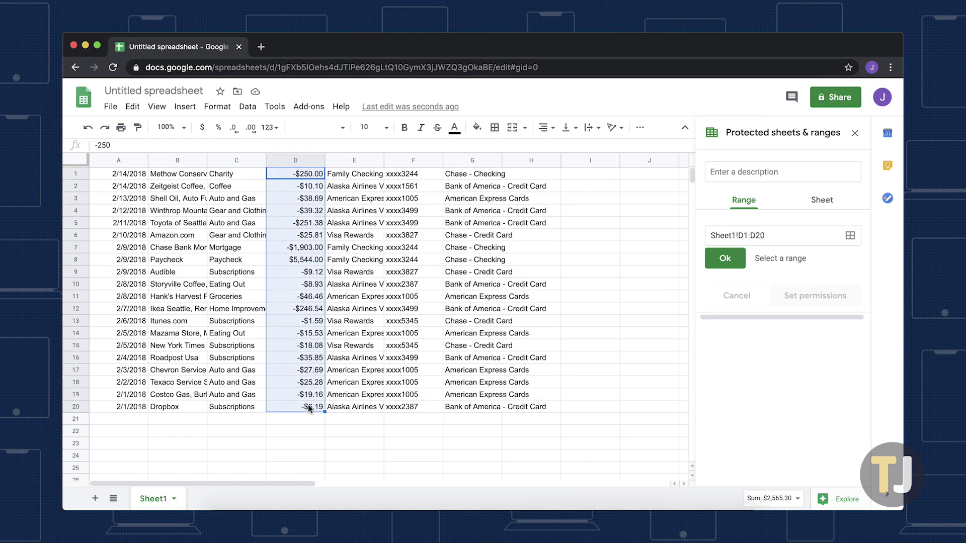
left_click(726, 259)
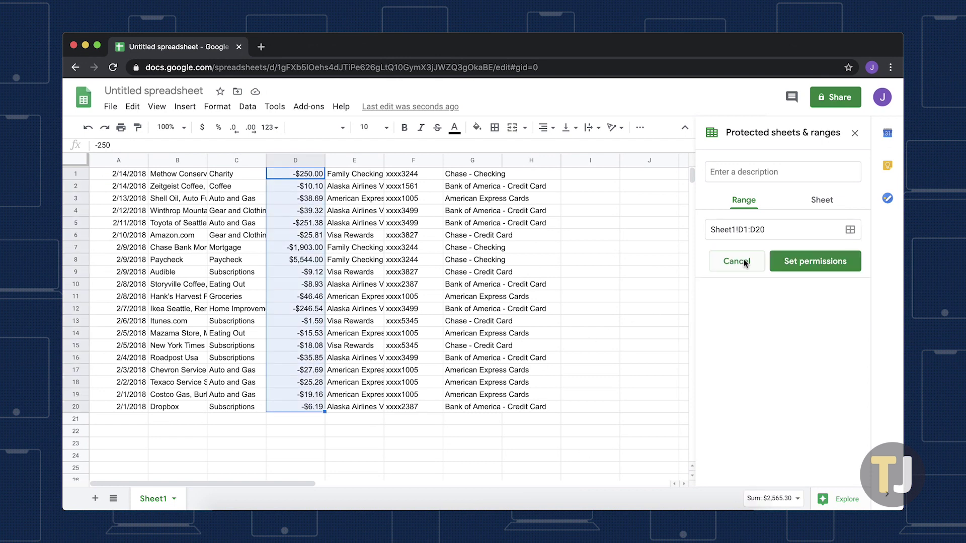
left_click(791, 264)
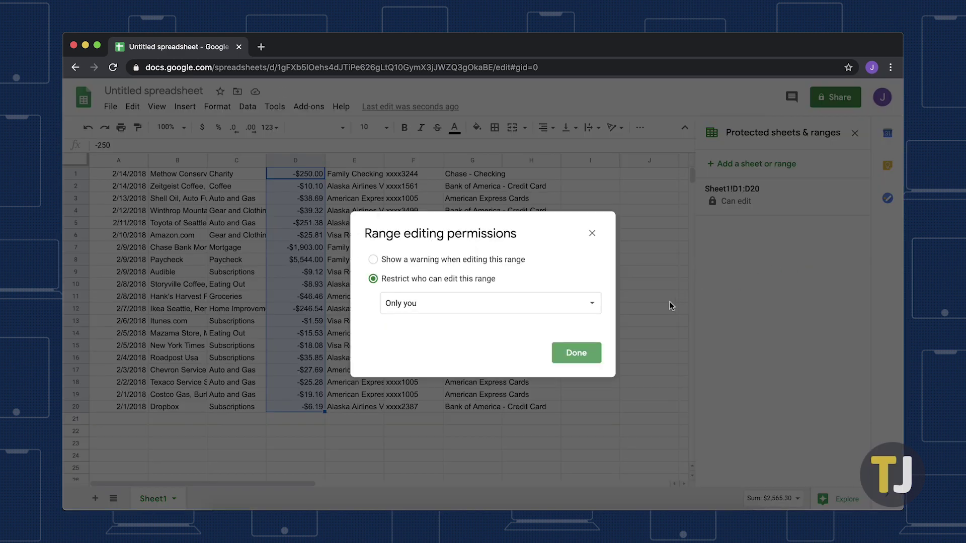
left_click(591, 352)
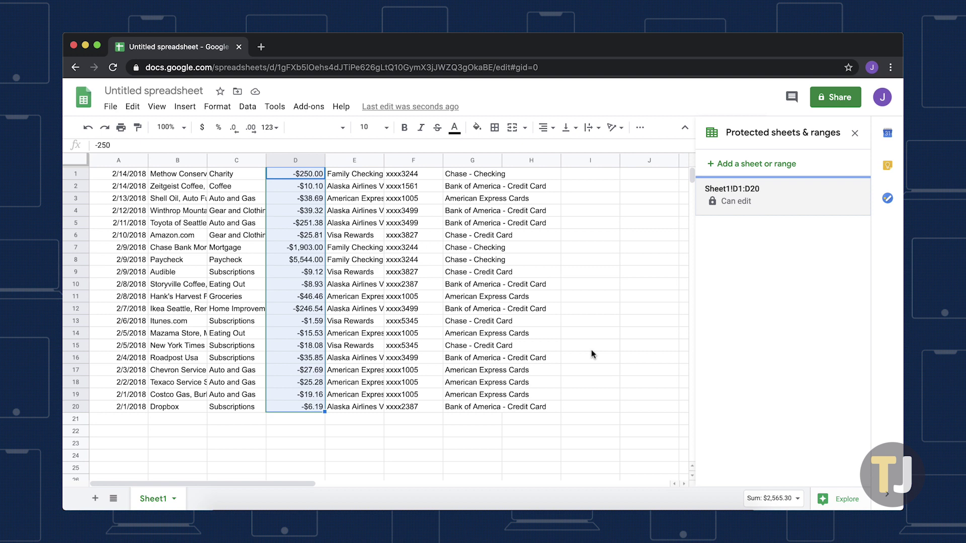
Step: Set the Sheet1 protection's editors to Custom and add a collaborator's e-mail address
left_click(275, 106)
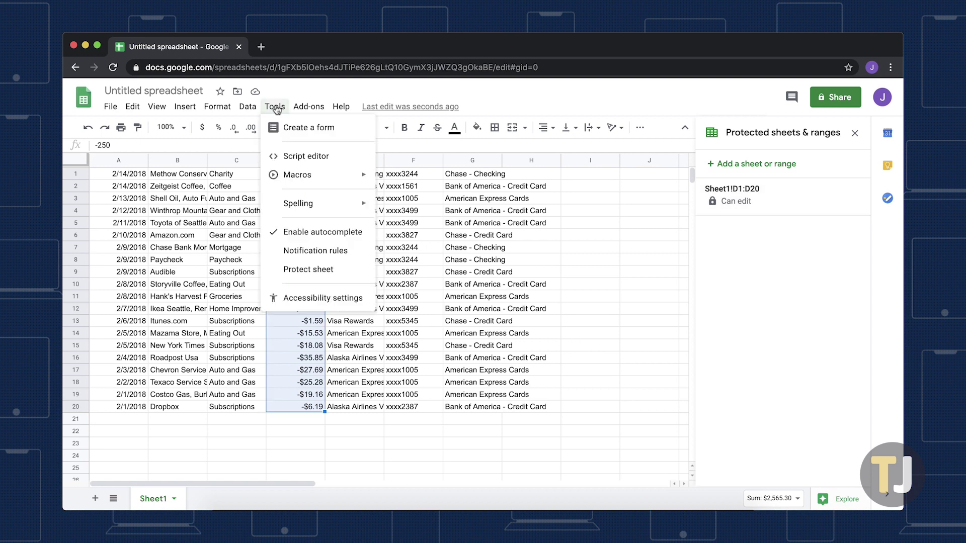
left_click(307, 269)
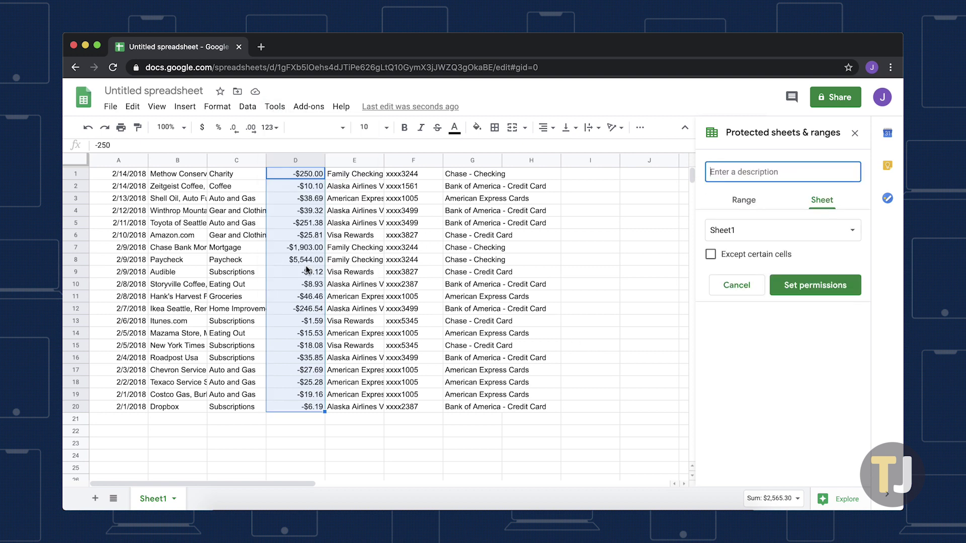
left_click(781, 289)
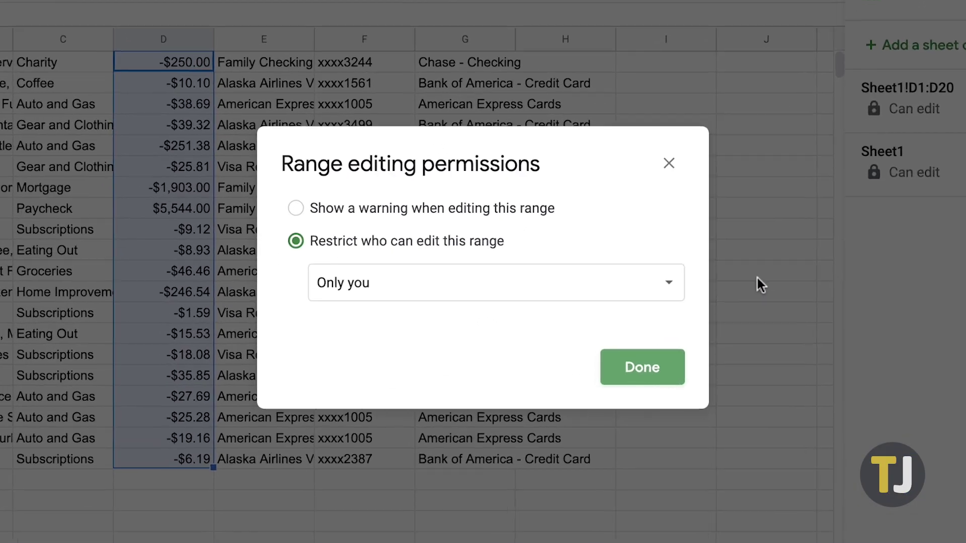
left_click(609, 301)
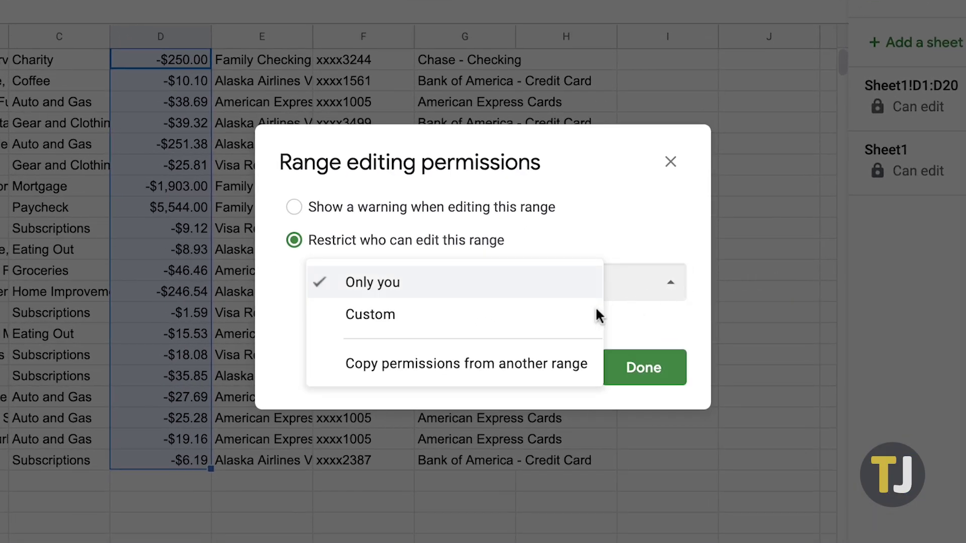
left_click(540, 322)
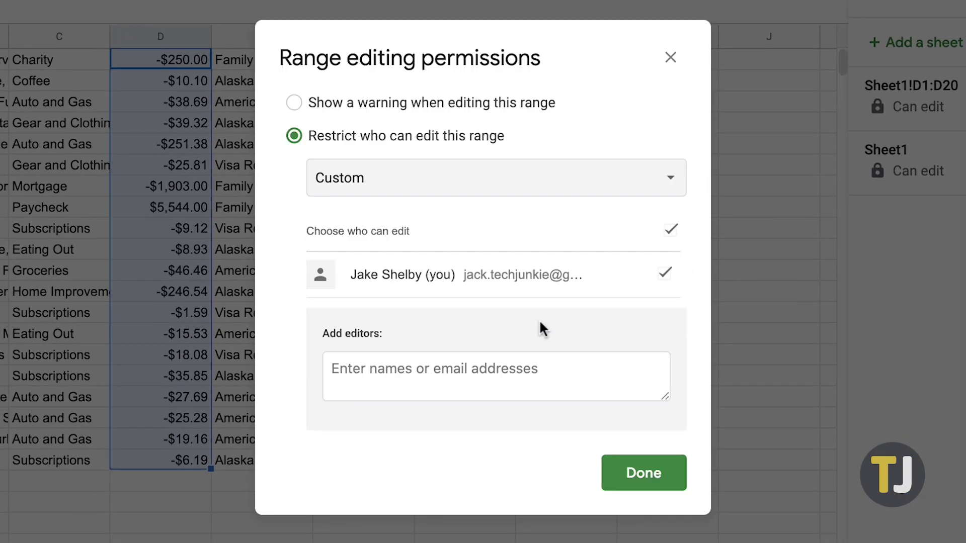
left_click(468, 367)
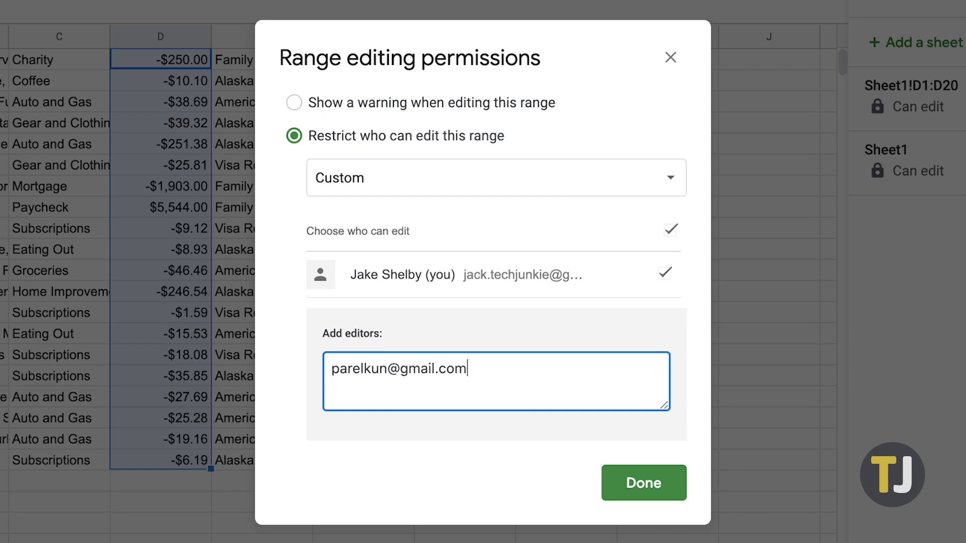
left_click(669, 186)
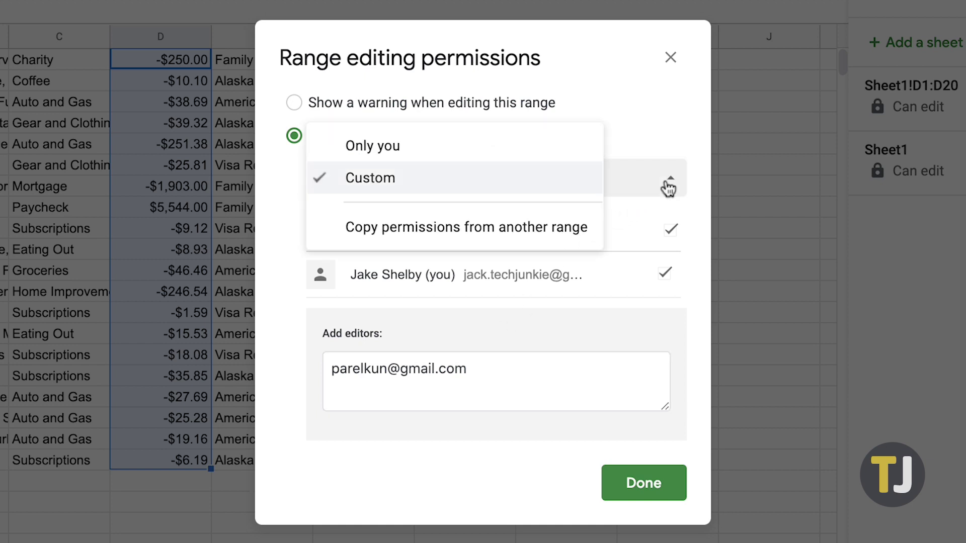
Step: Copy permissions from Sheet1!D1:D20, switch to warning-only, save, then start editing D1
left_click(526, 232)
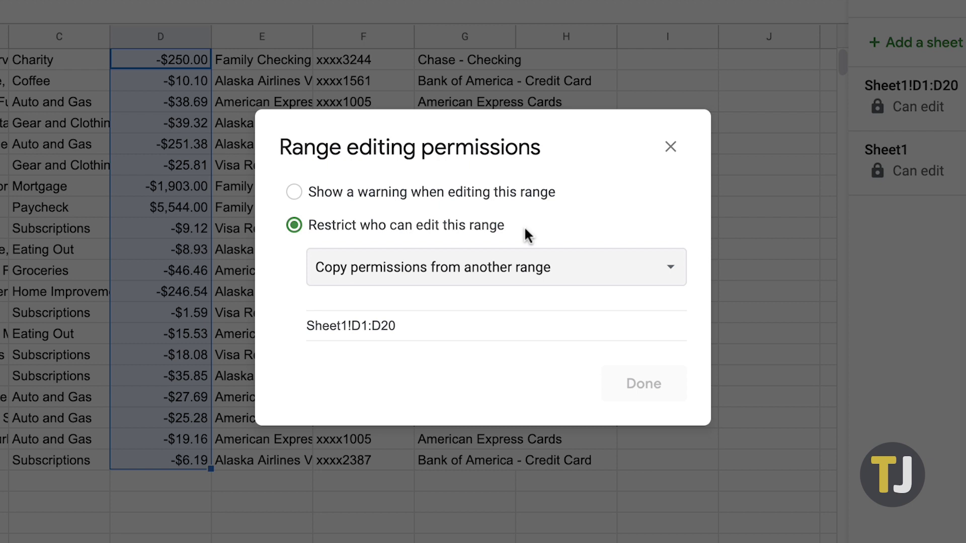
left_click(381, 326)
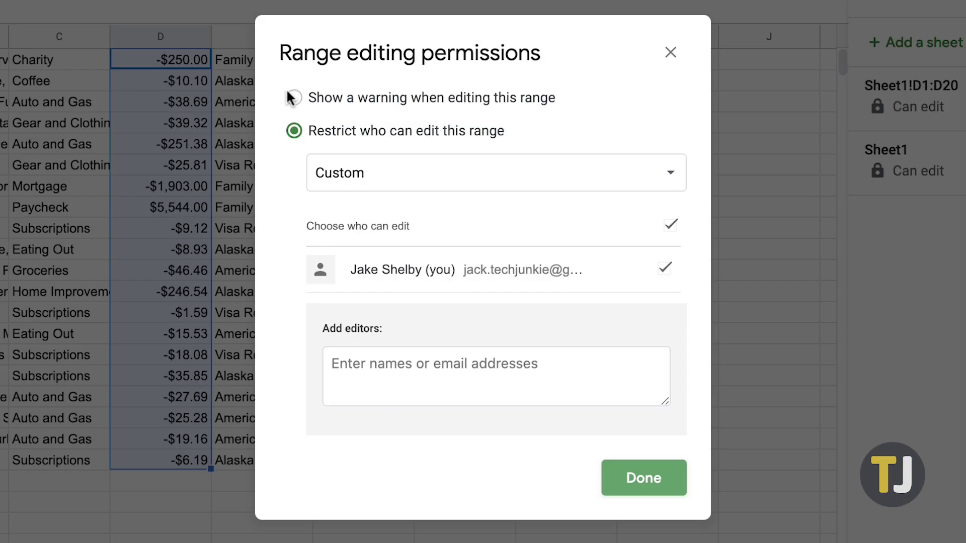
left_click(292, 96)
left_click(629, 258)
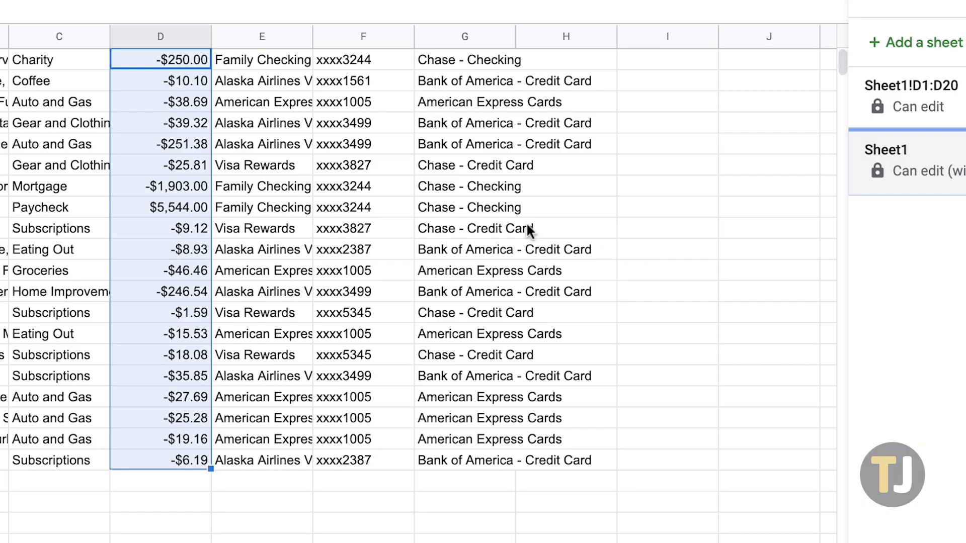
left_click(198, 61)
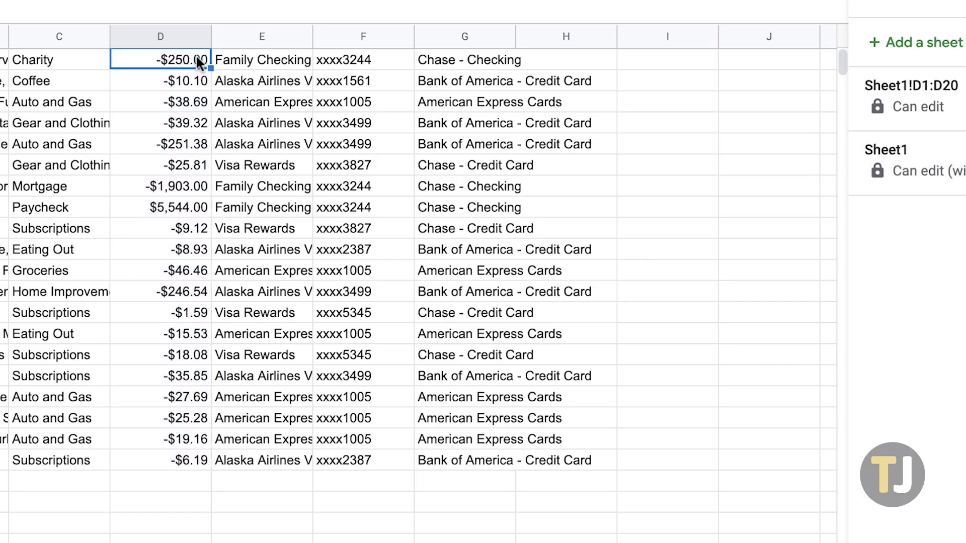
double_click(198, 60)
Step: Replace the D1 amount with 300 to trigger the protection warning
key("BackSpace")
key("BackSpace")
key("BackSpace")
type("300")
key("Return")
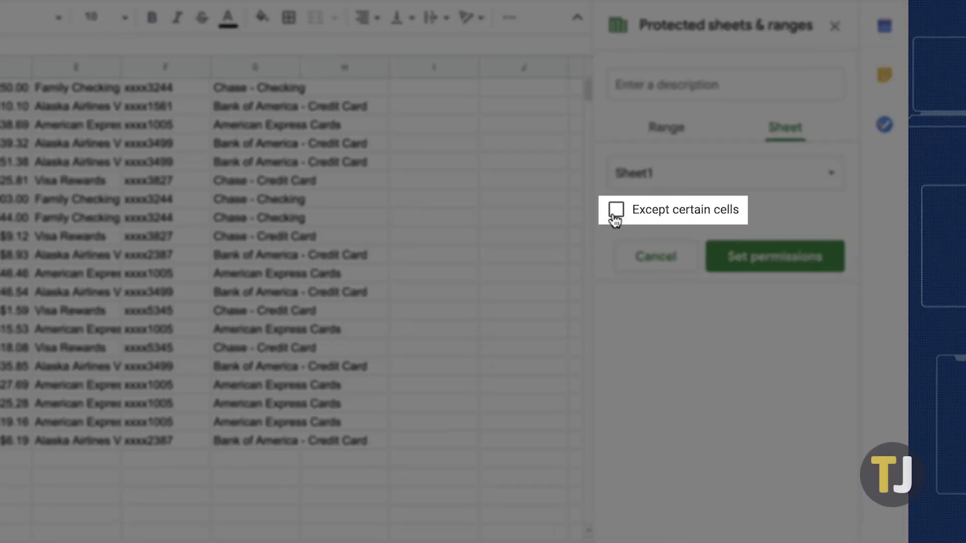
Step: Exclude cells A1:A20 from the whole-sheet protection on Sheet1
left_click(711, 254)
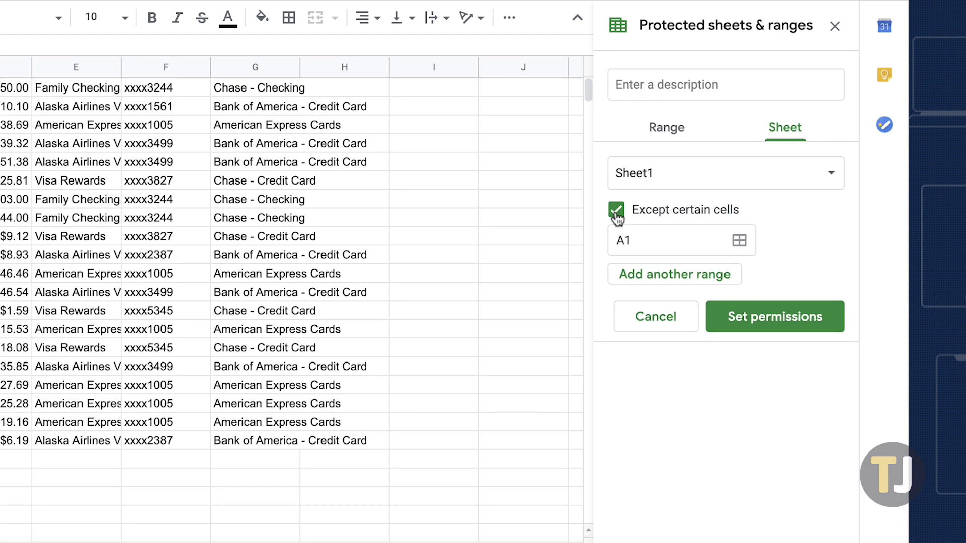
left_click(739, 242)
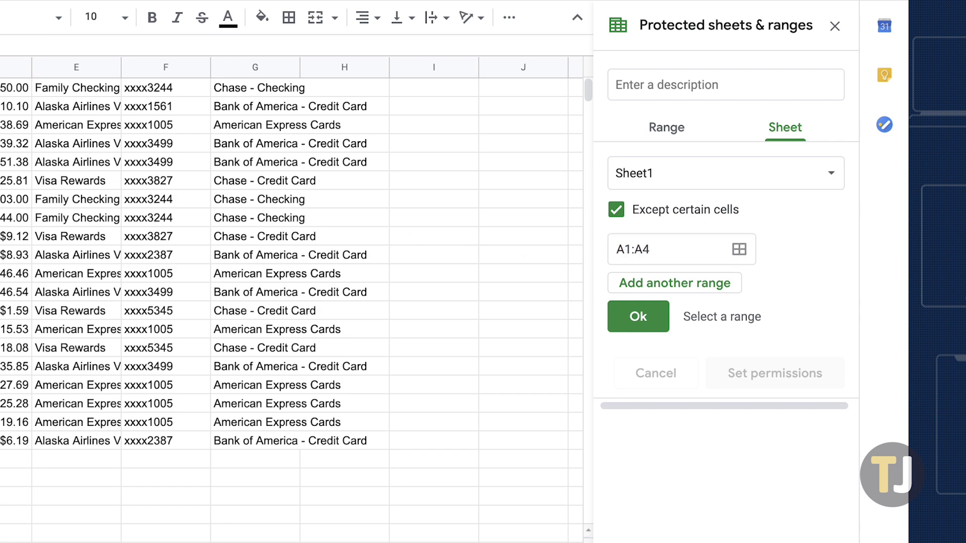
key("shift+Down")
key("shift+Down")
key("shift+Down")
key("shift+Down")
key("shift+Down")
key("shift+Down")
key("shift+Down")
key("shift+Down")
key("shift+Down")
key("shift+Down")
key("shift+Down")
key("shift+Down")
key("shift+Down")
key("shift+Down")
key("shift+Down")
key("shift+Down")
key("Return")
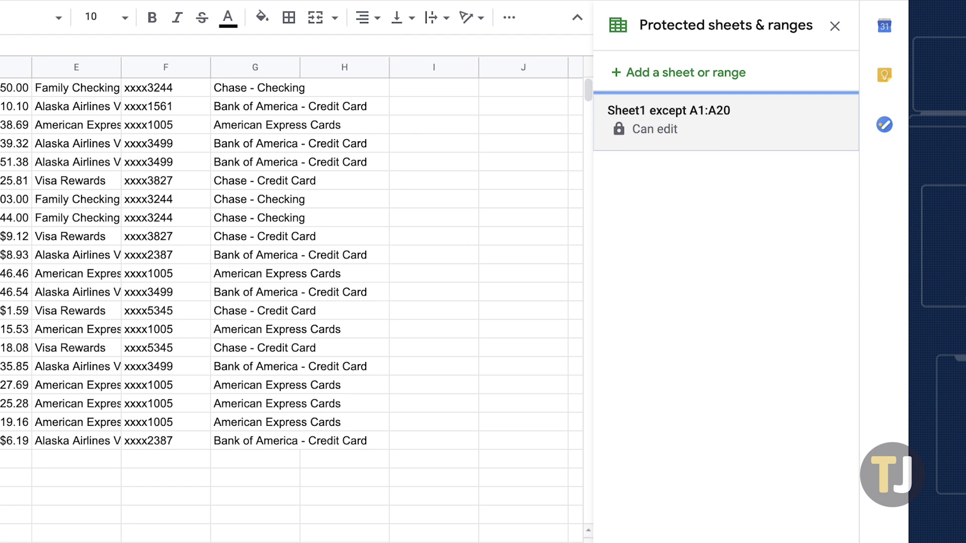
Step: Delete the 'Sheet1 except A1:A20' protection and confirm its removal
left_click(651, 134)
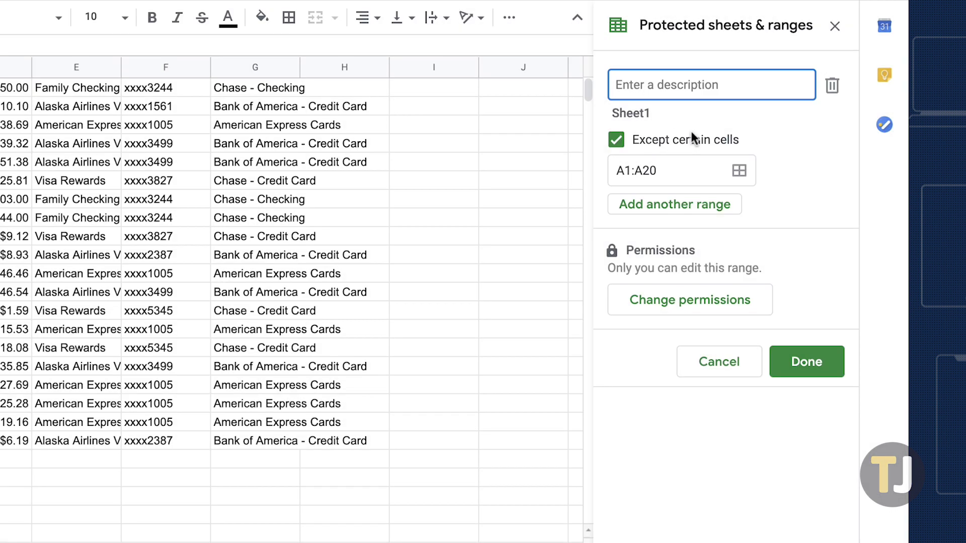
left_click(830, 88)
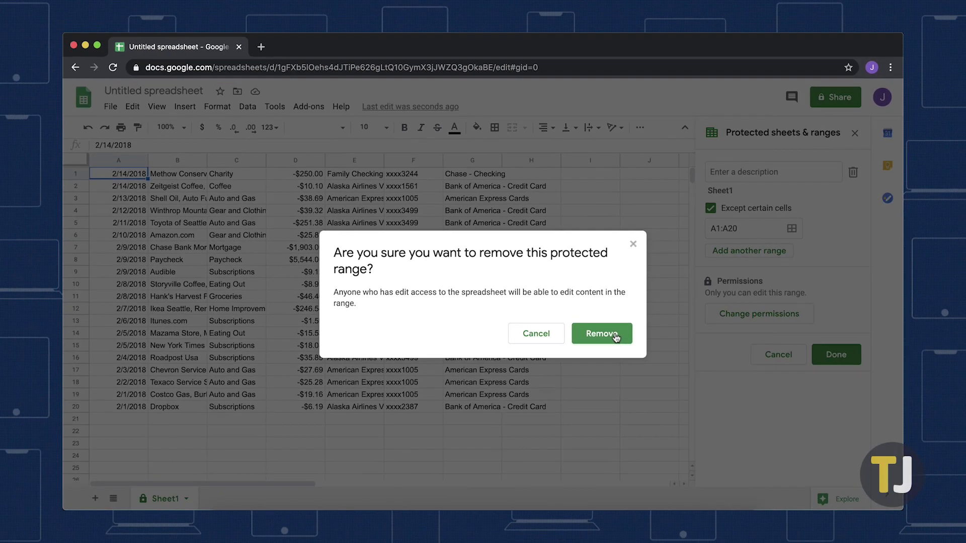
left_click(473, 332)
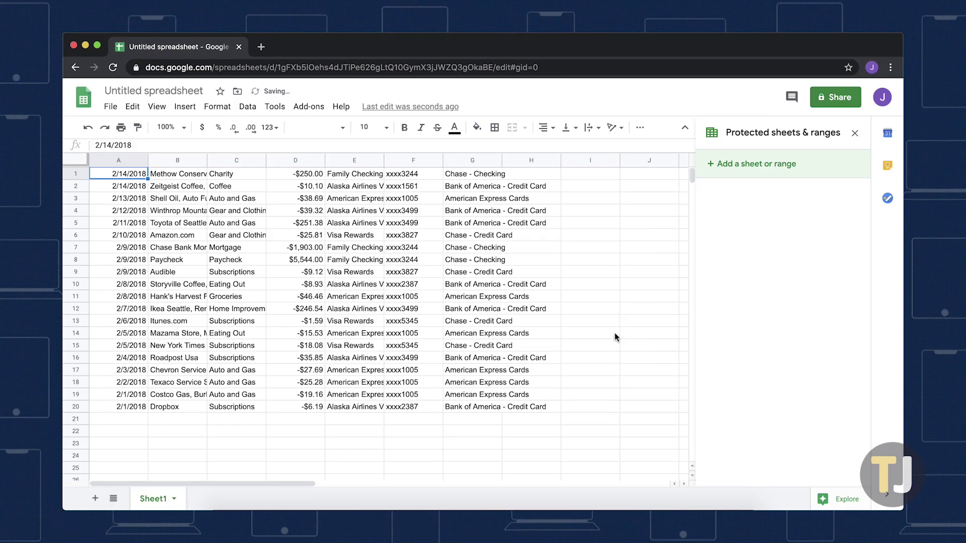